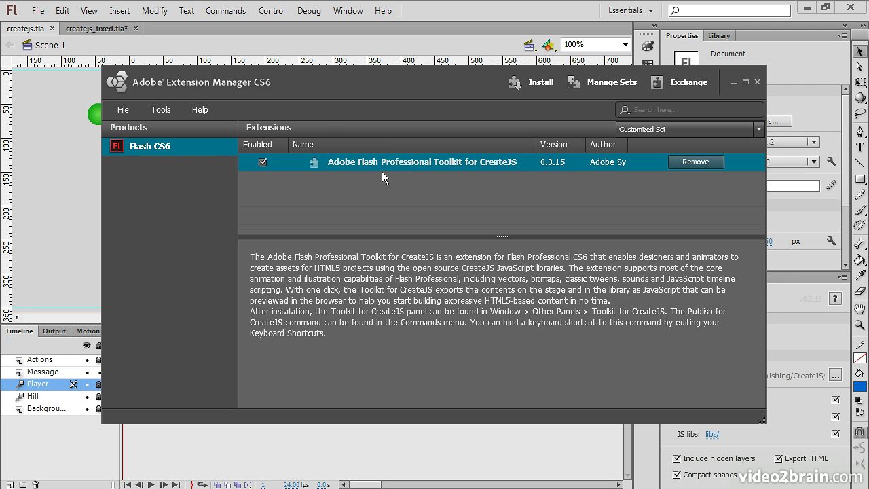
# Start the Install Extension command from Extension Manager's File menu.
pyautogui.click(120, 109)
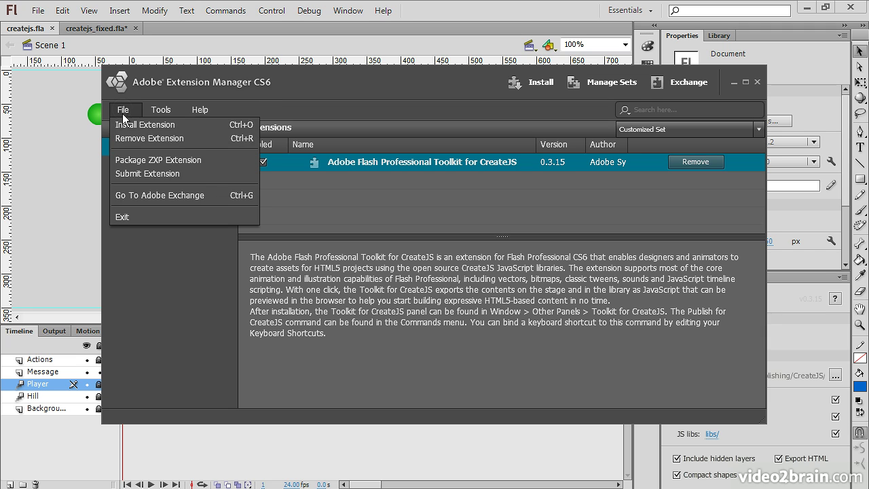
pyautogui.click(168, 129)
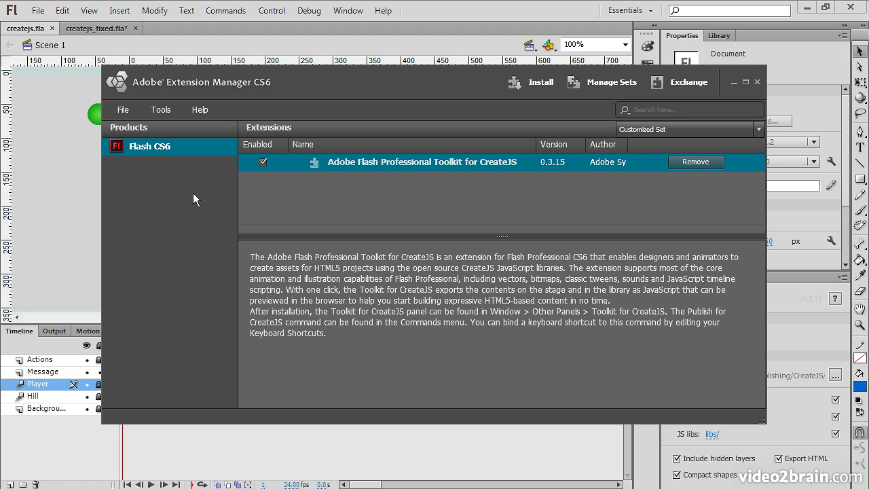
pyautogui.click(450, 11)
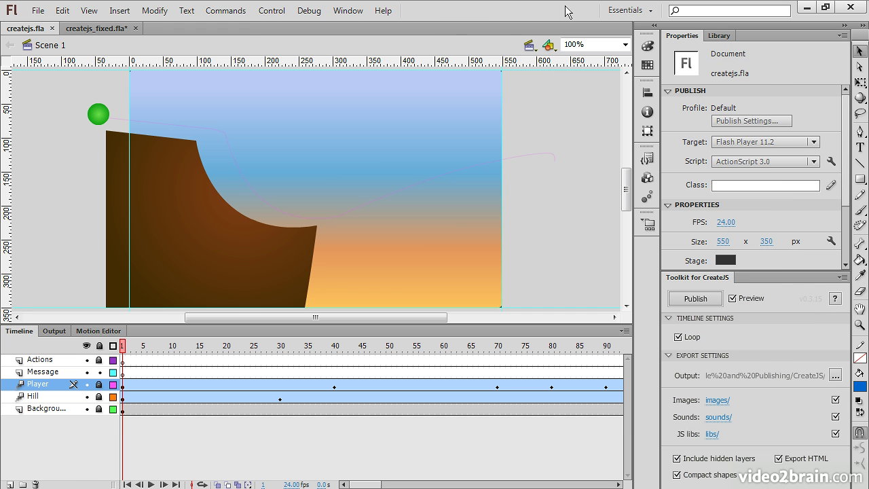
pyautogui.click(348, 11)
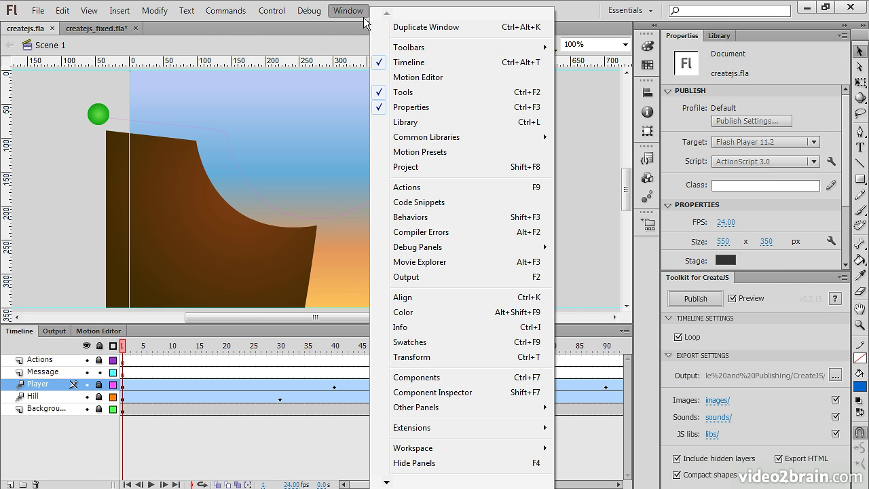
pyautogui.moveTo(476, 406)
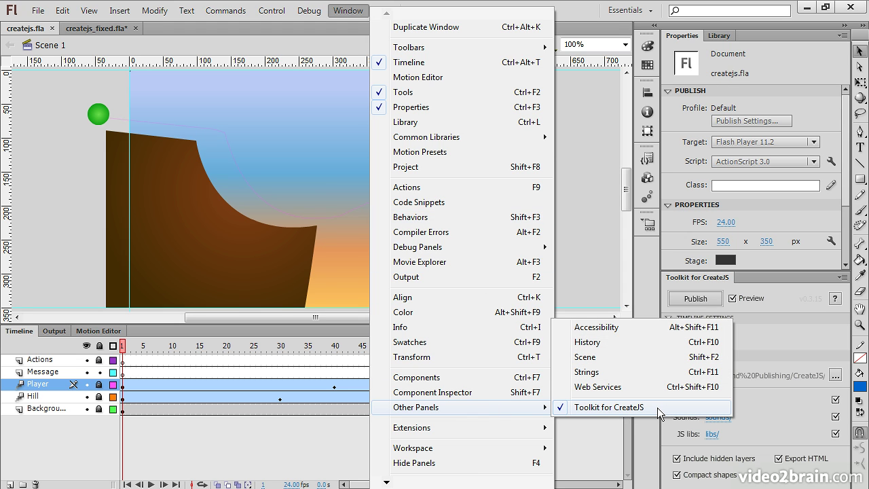
pyautogui.moveTo(515, 429)
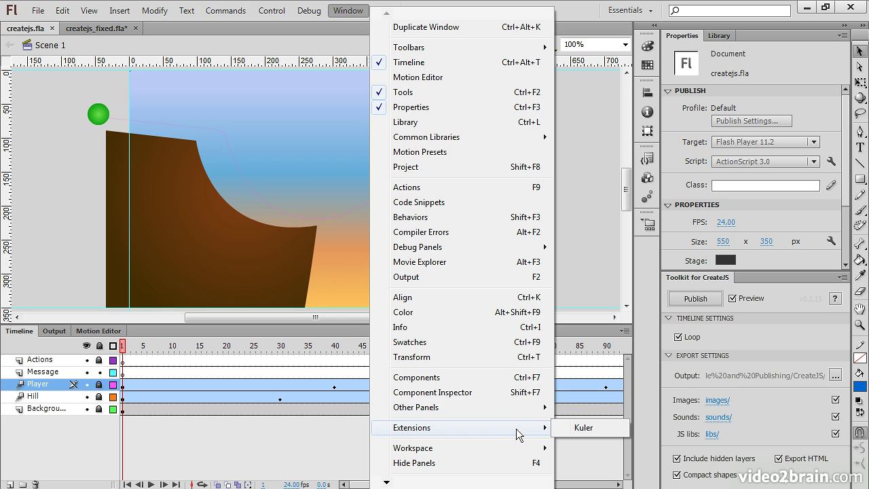
pyautogui.moveTo(523, 410)
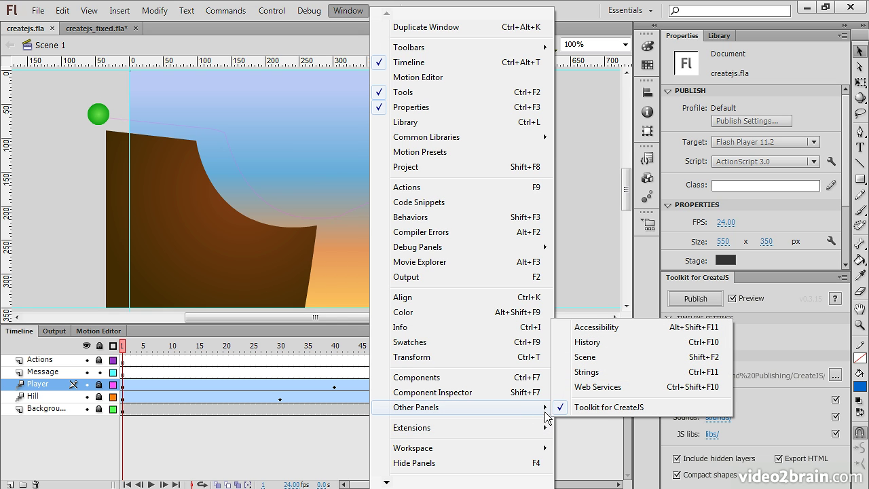
pyautogui.click(595, 224)
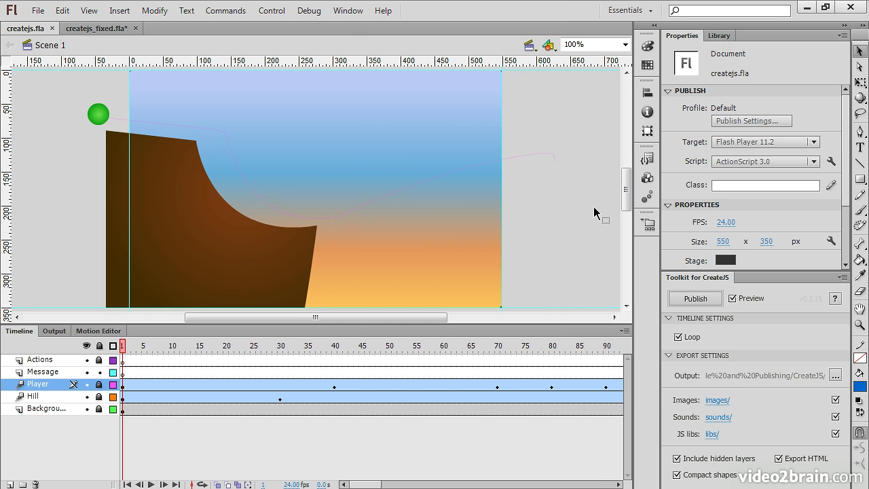
# Turn off Loop under Timeline Settings in the Toolkit for CreateJS panel.
pyautogui.click(677, 337)
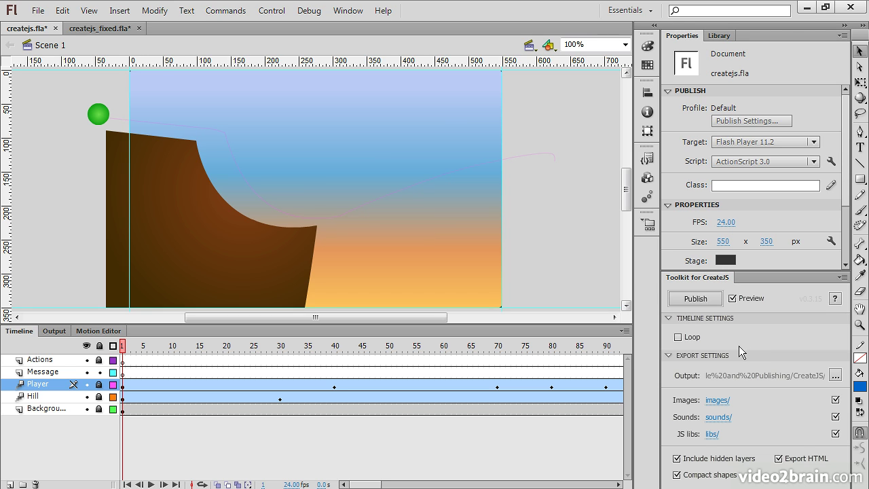
pyautogui.click(339, 13)
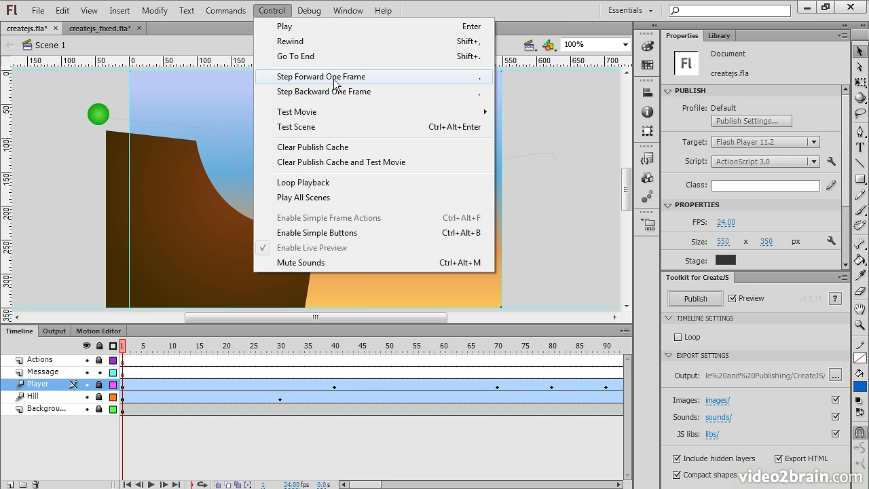
pyautogui.moveTo(345, 112)
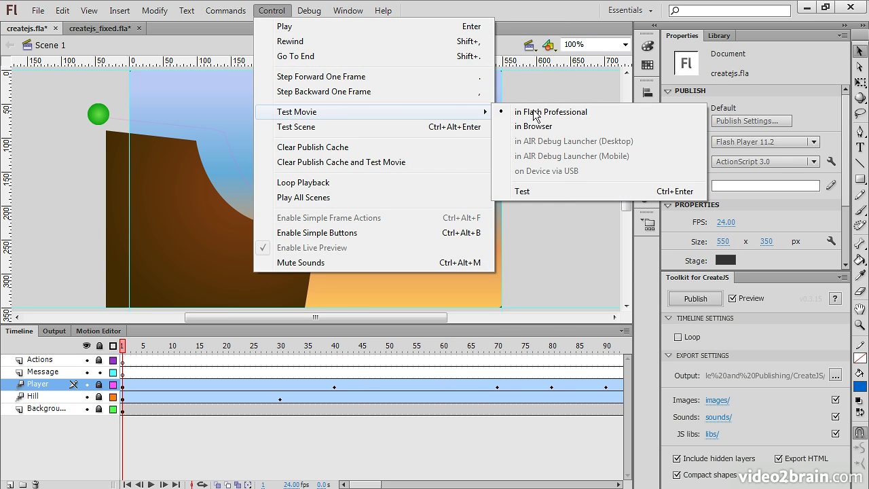
pyautogui.click(553, 190)
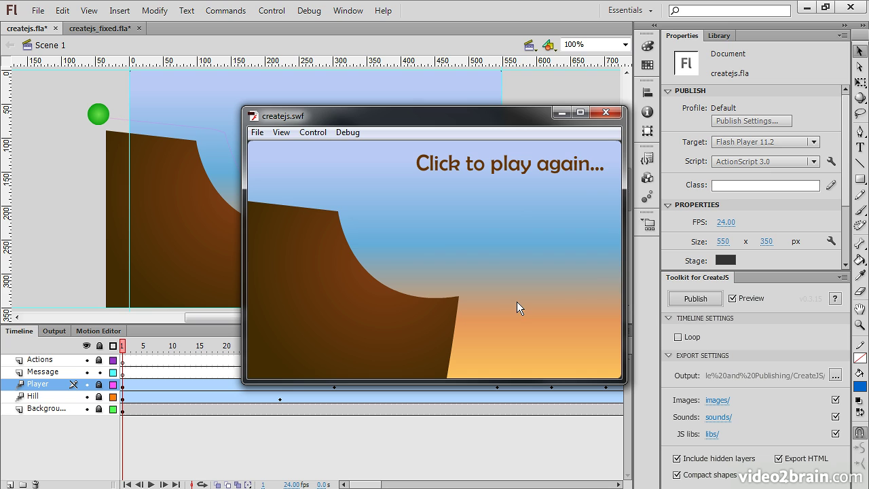
pyautogui.click(606, 112)
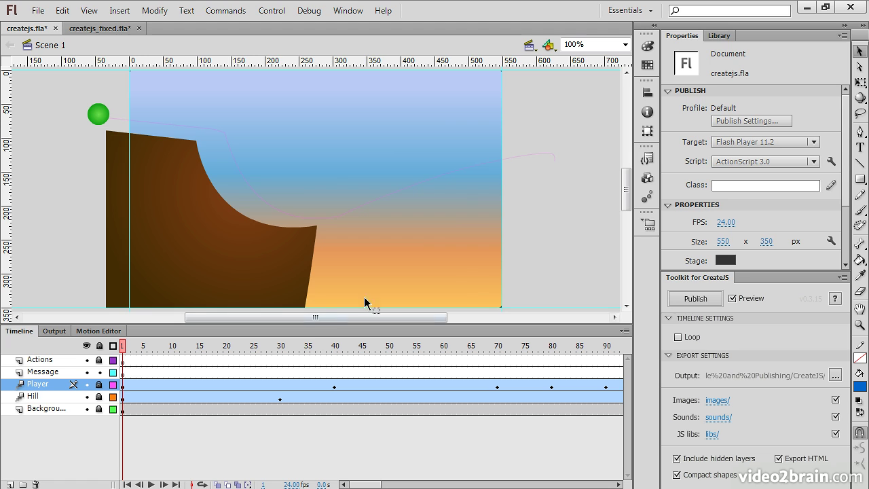
# Publish to HTML5 canvas and read the warnings on text, frame numbering from 0, and radial gradients.
pyautogui.click(695, 299)
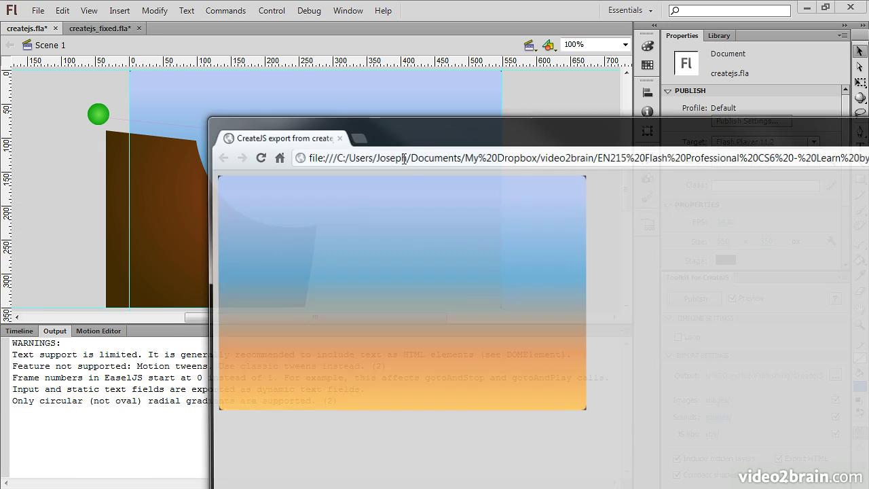
pyautogui.moveTo(425, 120); pyautogui.dragTo(304, 41)
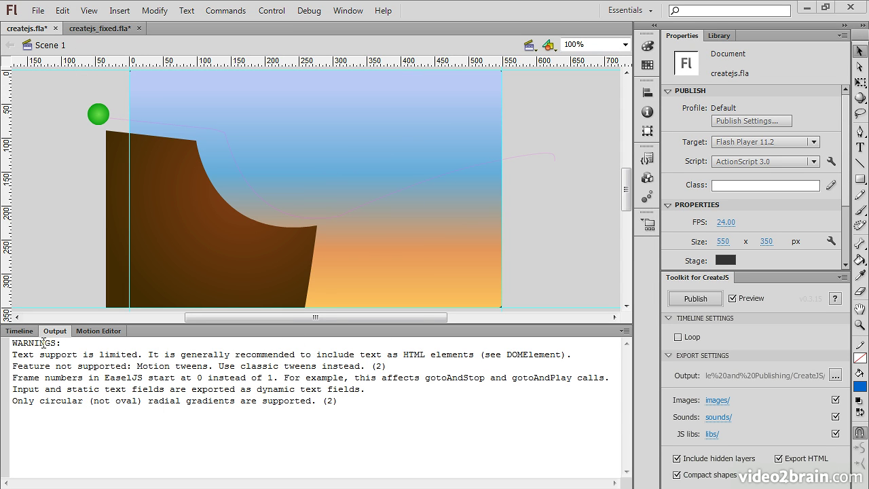
pyautogui.moveTo(13, 356); pyautogui.dragTo(318, 367)
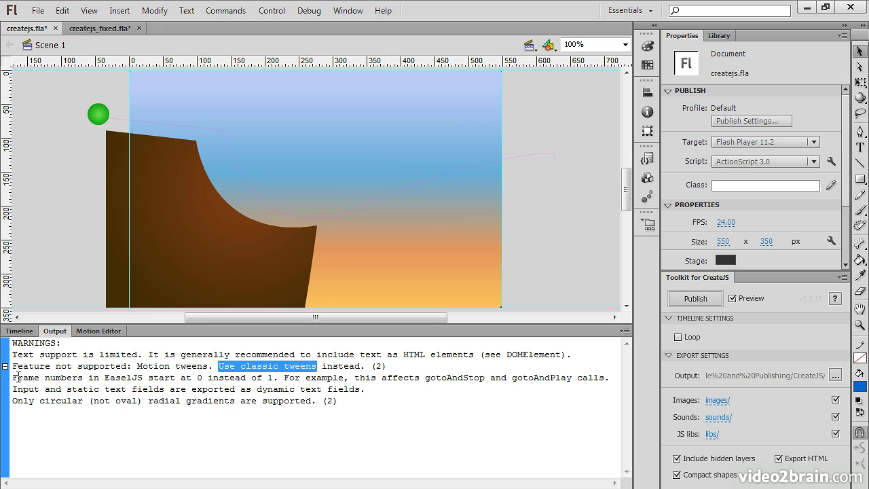
pyautogui.moveTo(13, 377); pyautogui.dragTo(279, 381)
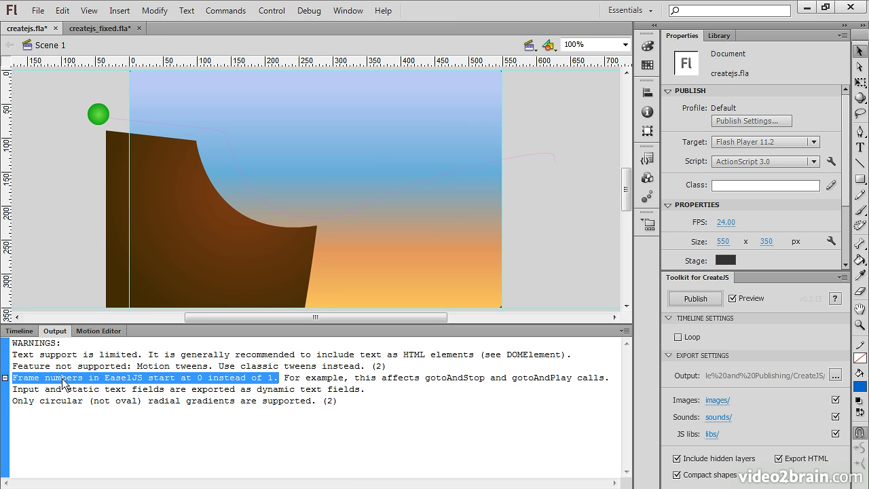
pyautogui.moveTo(100, 389); pyautogui.dragTo(291, 390)
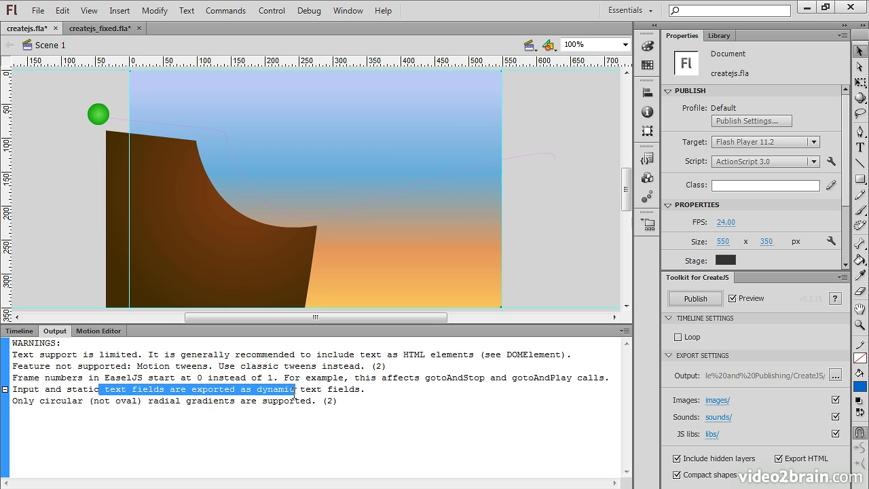
pyautogui.moveTo(66, 401); pyautogui.dragTo(372, 401)
pyautogui.click(372, 401)
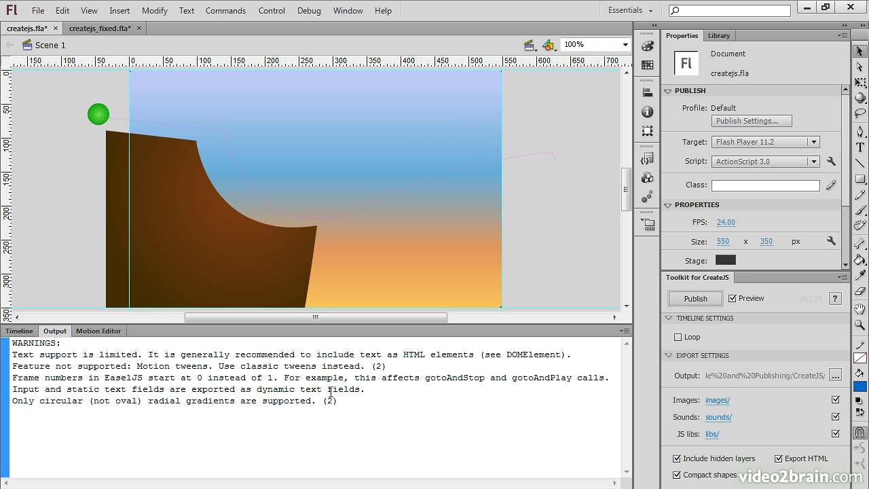
# Scrub the original timeline, then switch to createjs_fixed.fla and scrub it to frame 83.
pyautogui.click(16, 332)
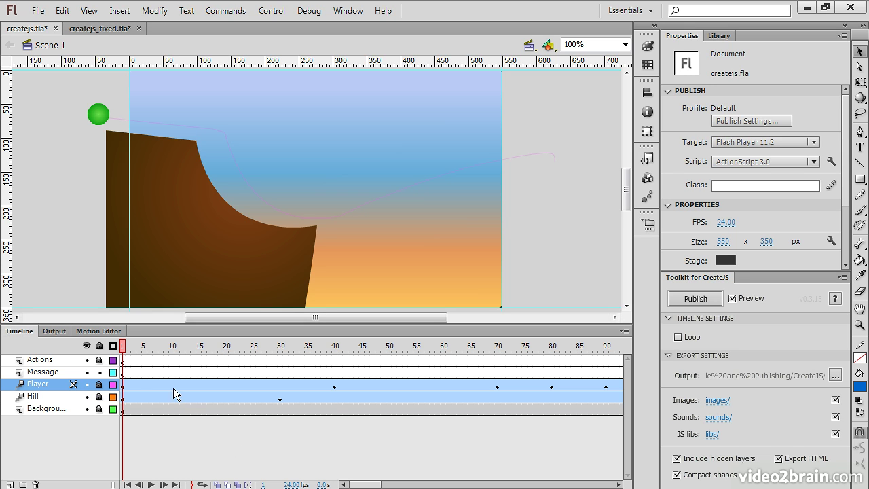
pyautogui.moveTo(139, 351); pyautogui.dragTo(270, 350)
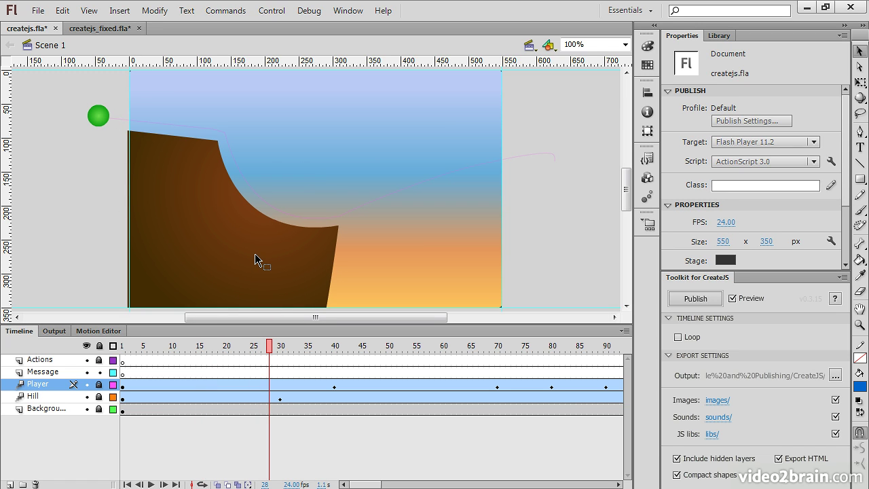
pyautogui.click(94, 27)
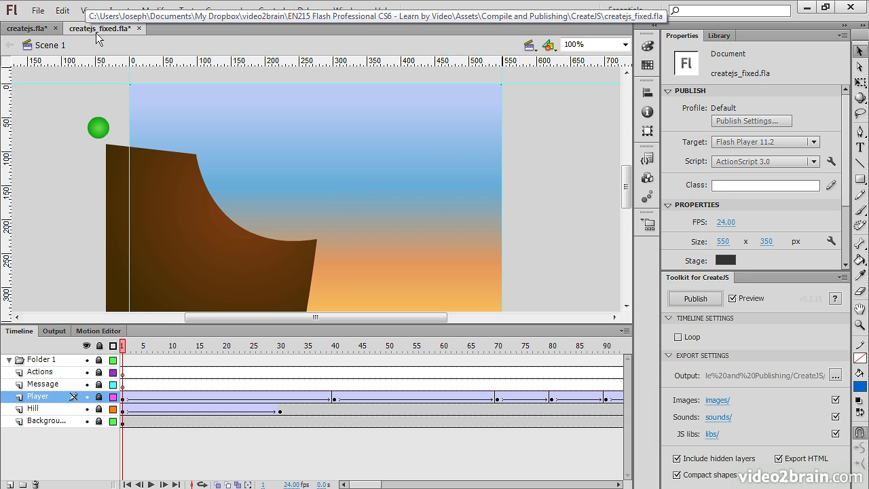
pyautogui.click(134, 346)
pyautogui.moveTo(140, 351); pyautogui.dragTo(553, 360)
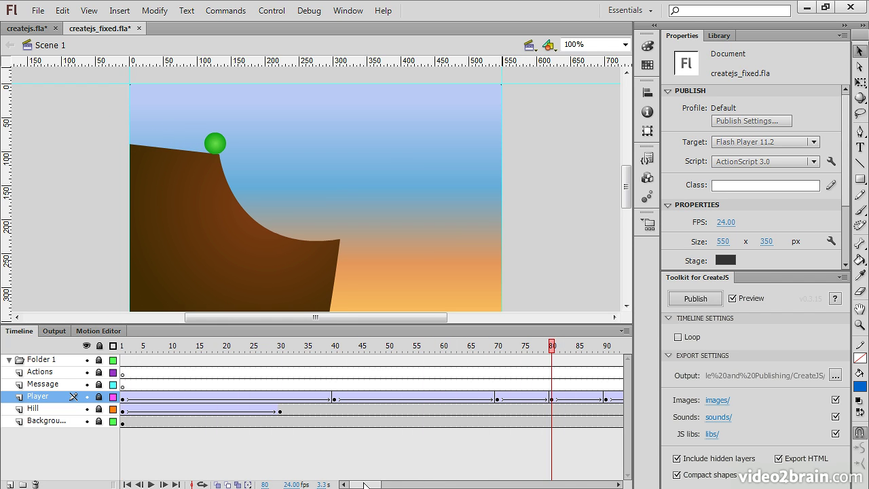
pyautogui.moveTo(366, 485); pyautogui.dragTo(390, 485)
# Advance createjs_fixed.fla to frame 131, then to final frame 150 showing End.
pyautogui.moveTo(238, 348)
pyautogui.mouseDown()
pyautogui.moveTo(521, 360)
pyautogui.moveTo(237, 360)
pyautogui.mouseUp()
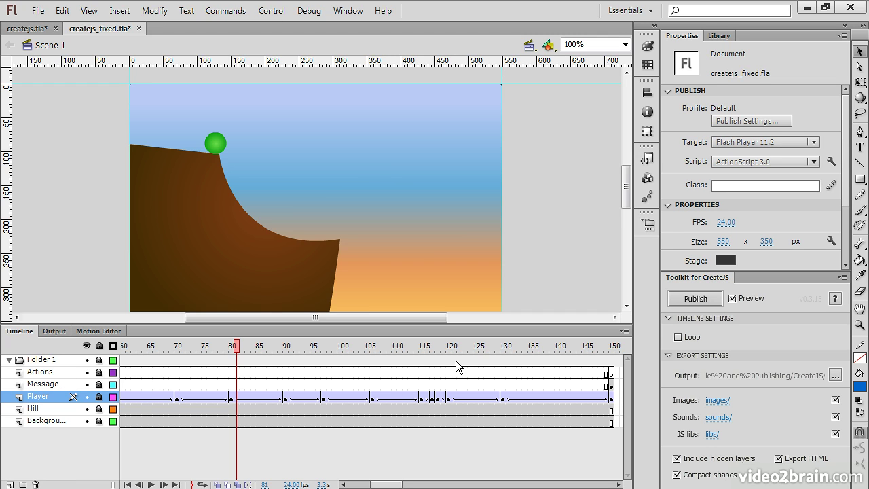
pyautogui.click(508, 349)
pyautogui.hotkey('shift', '.')
pyautogui.click(343, 483)
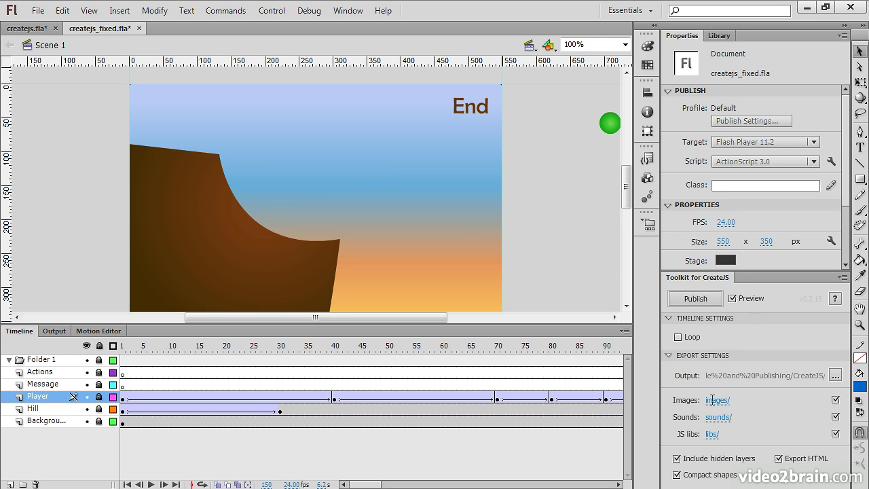
# Publish the fixed animation and watch it in Chrome roll off the cliff to End.
pyautogui.click(681, 303)
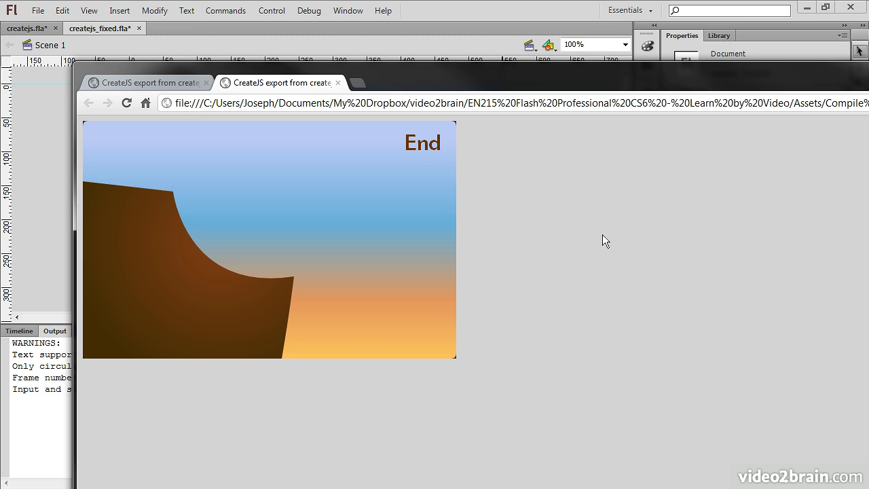
pyautogui.rightClick(230, 199)
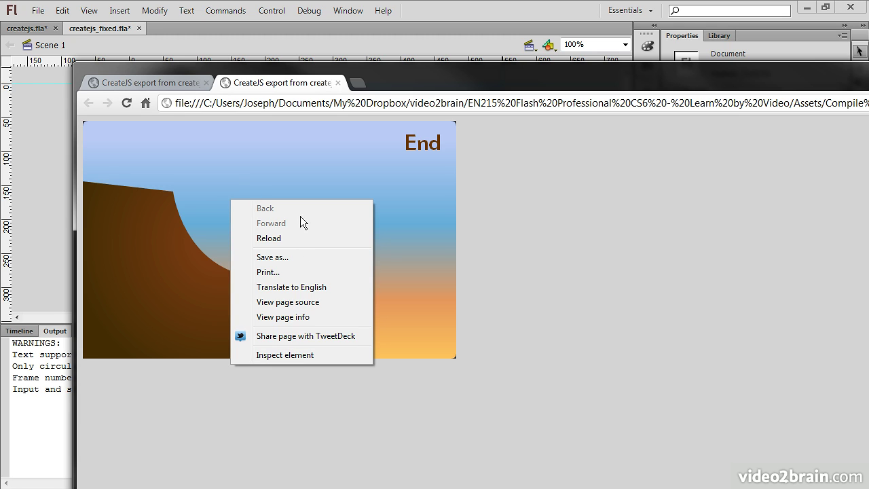
pyautogui.click(512, 266)
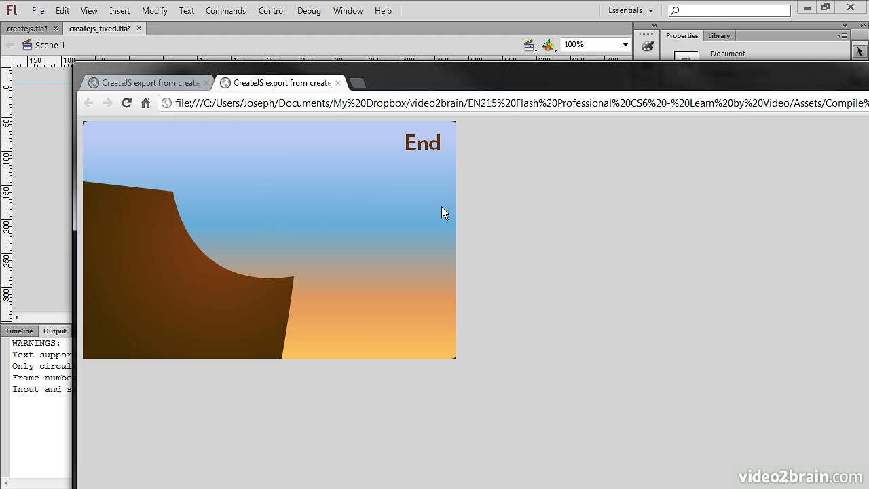
pyautogui.moveTo(679, 86); pyautogui.dragTo(632, 55)
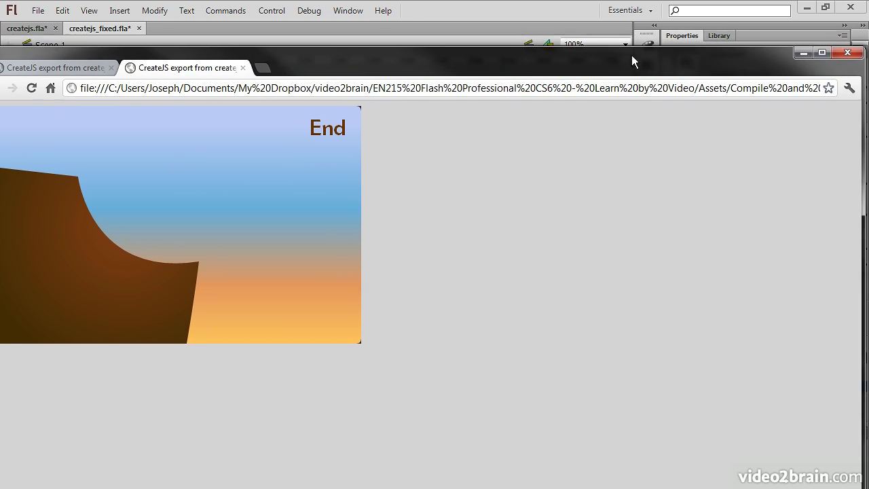
# Maximize Chrome and view the published page's source in a new tab.
pyautogui.doubleClick(631, 55)
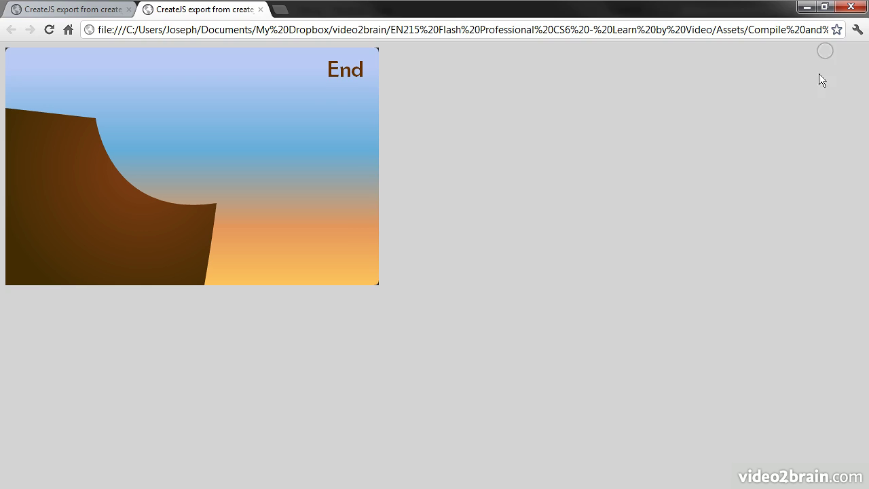
pyautogui.rightClick(394, 148)
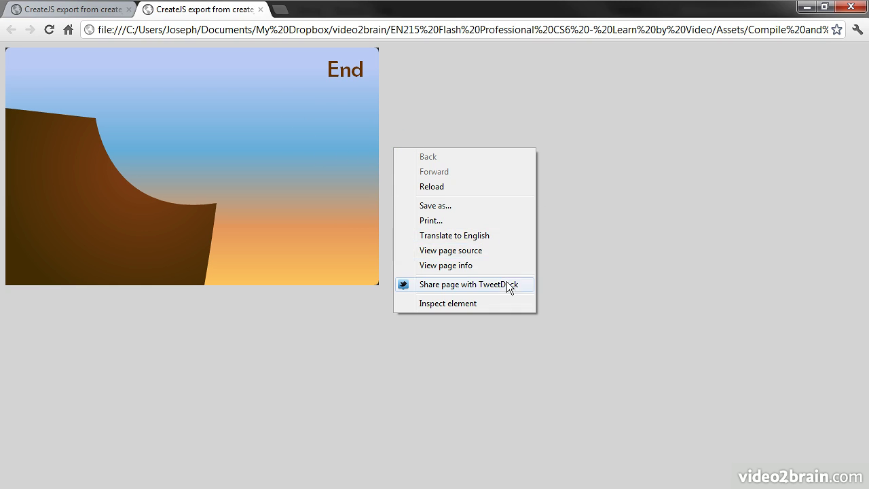
pyautogui.click(465, 251)
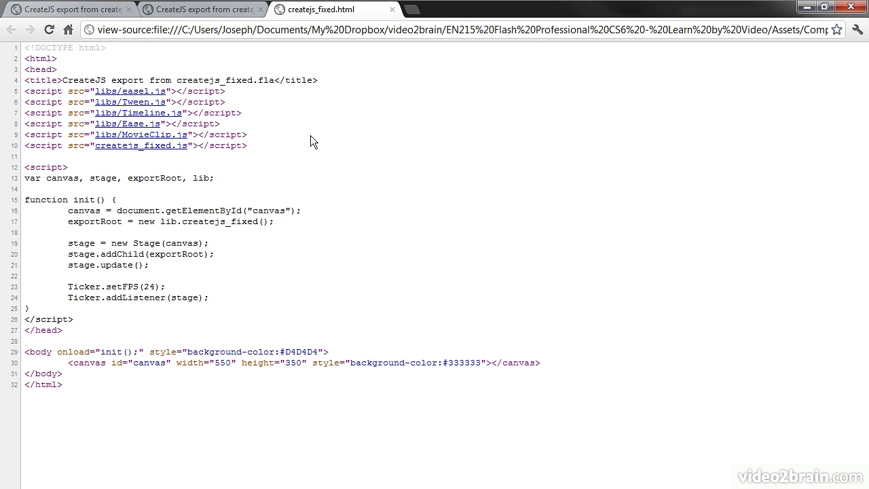
# Highlight the DOCTYPE declaration and the six CreateJS script includes on lines 5–10.
pyautogui.moveTo(107, 47); pyautogui.dragTo(23, 47)
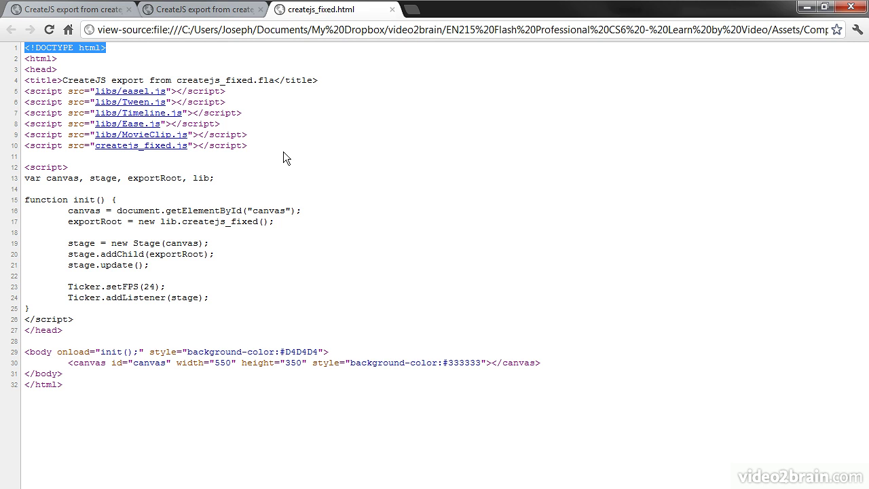
pyautogui.moveTo(247, 145); pyautogui.dragTo(15, 91)
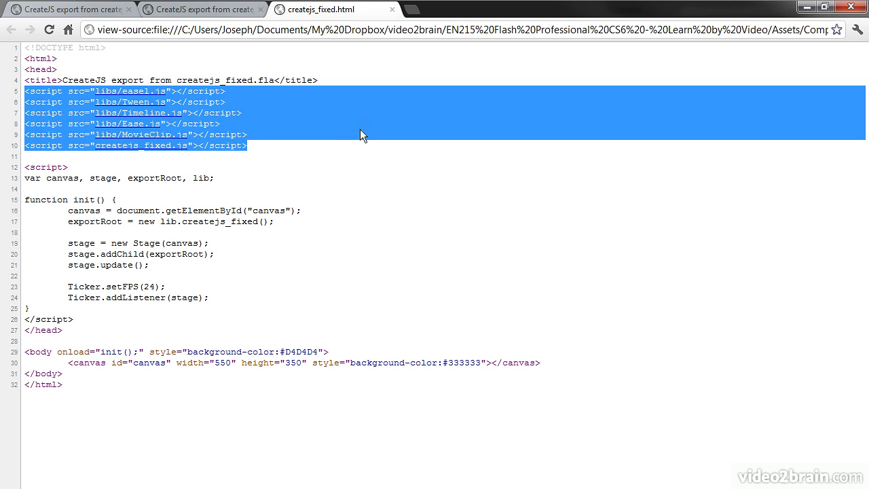
pyautogui.click(321, 134)
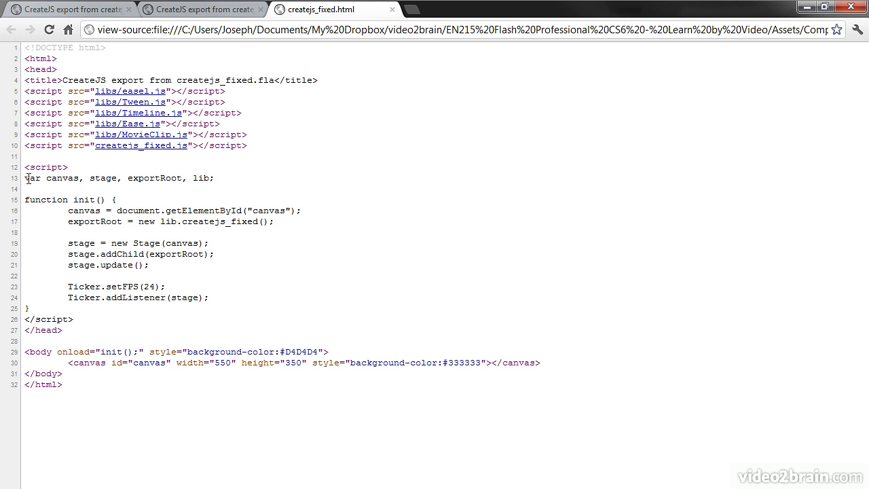
# Highlight line 13's variable declarations and line 16's getElementById('canvas') lookup.
pyautogui.moveTo(25, 178); pyautogui.dragTo(227, 179)
pyautogui.click(226, 179)
pyautogui.moveTo(68, 211); pyautogui.dragTo(237, 209)
pyautogui.doubleClick(269, 210)
pyautogui.moveTo(162, 210); pyautogui.dragTo(324, 211)
pyautogui.click(334, 276)
# Highlight the canvas element's id, width/height and background-color on line 30.
pyautogui.moveTo(68, 362); pyautogui.dragTo(171, 366)
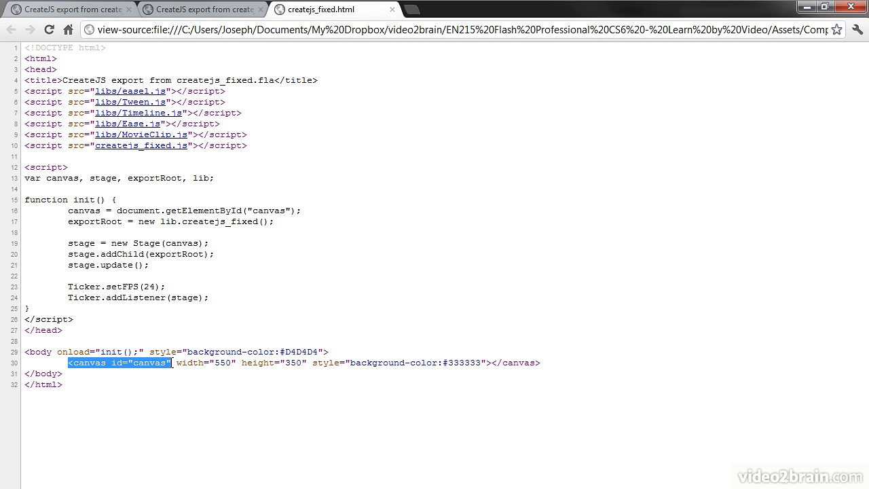
pyautogui.moveTo(177, 363); pyautogui.dragTo(308, 365)
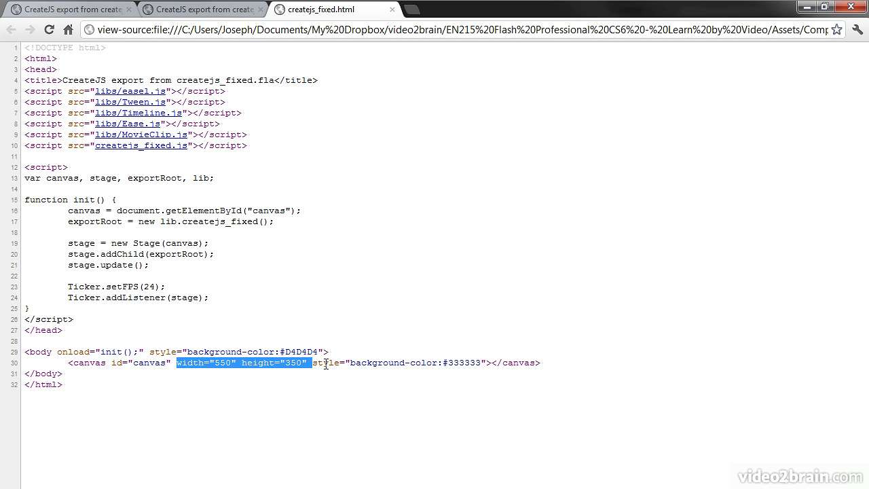
pyautogui.click(328, 364)
pyautogui.moveTo(312, 364); pyautogui.dragTo(495, 369)
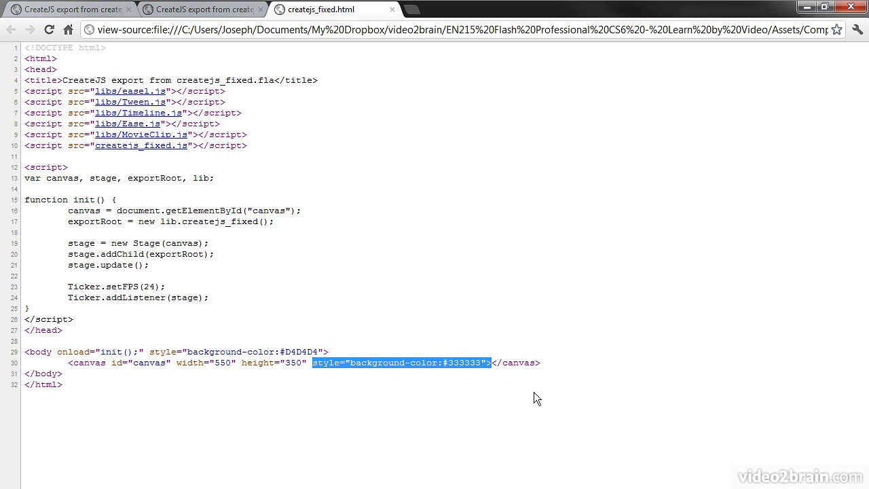
pyautogui.moveTo(544, 364); pyautogui.dragTo(57, 363)
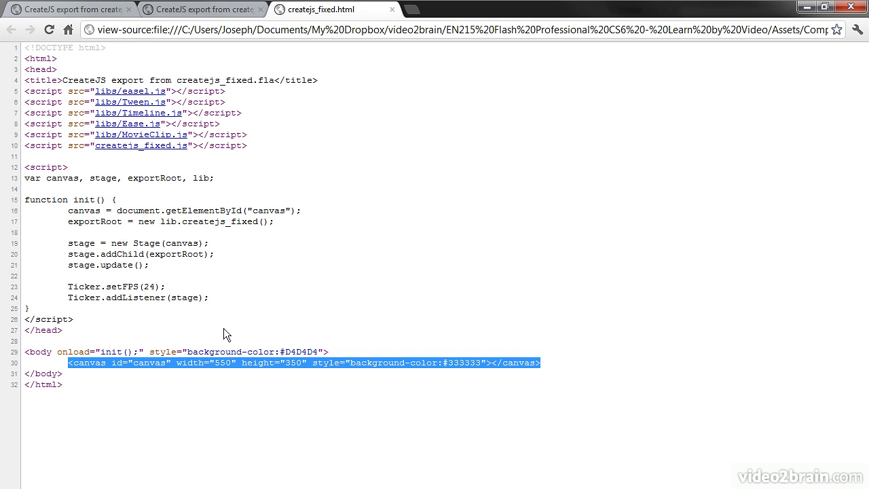
pyautogui.click(220, 294)
# Highlight the exportRoot, Stage and Ticker.setFPS(24) lines, then open createjs_fixed.js in a new tab.
pyautogui.moveTo(74, 223); pyautogui.dragTo(272, 230)
pyautogui.moveTo(69, 243); pyautogui.dragTo(221, 252)
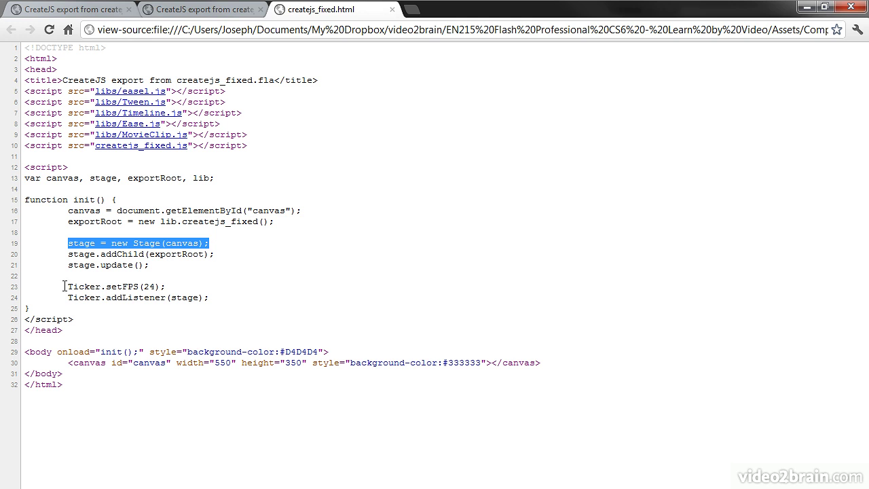
pyautogui.moveTo(67, 286); pyautogui.dragTo(169, 287)
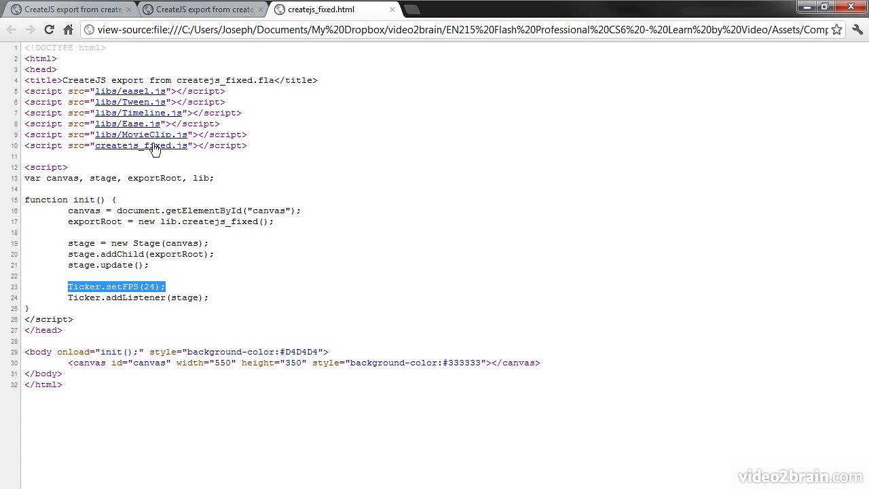
pyautogui.rightClick(120, 144)
pyautogui.click(167, 155)
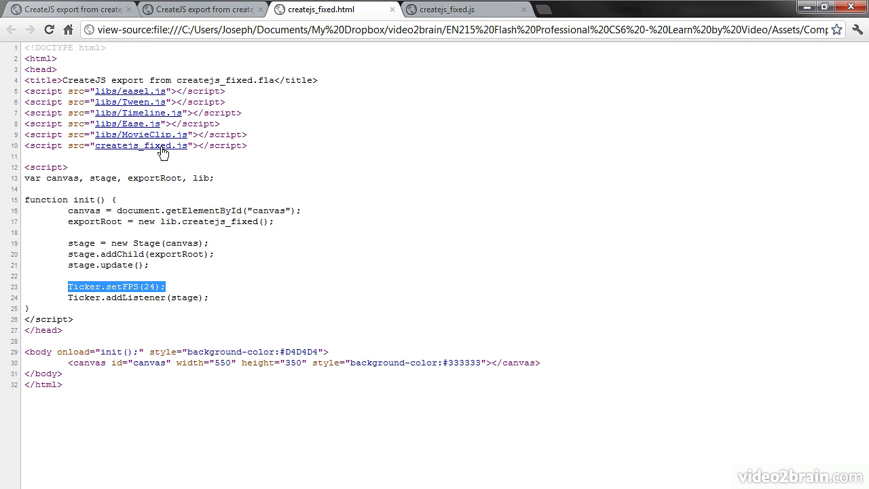
# Highlight the Sky and Hill symbol code in createjs_fixed.js, then enlarge Flash's stage above the Output panel.
pyautogui.click(449, 11)
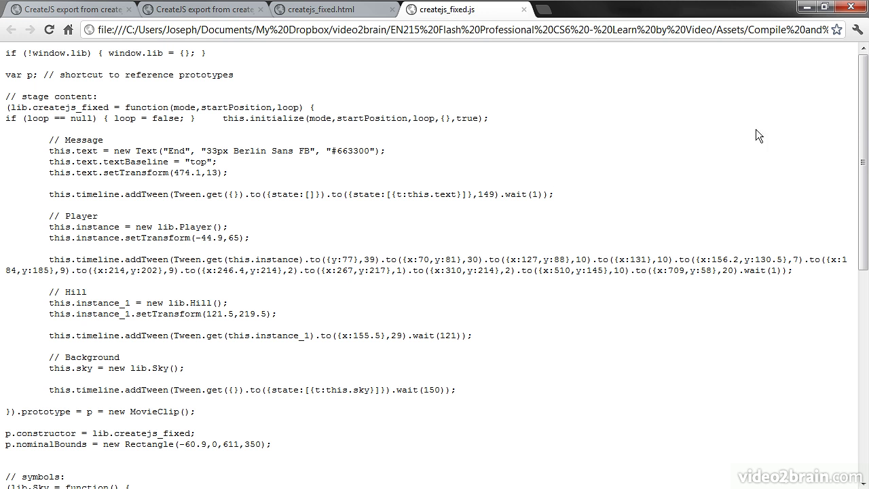
pyautogui.moveTo(864, 125); pyautogui.dragTo(862, 228)
pyautogui.scroll(-3, 840, 230)
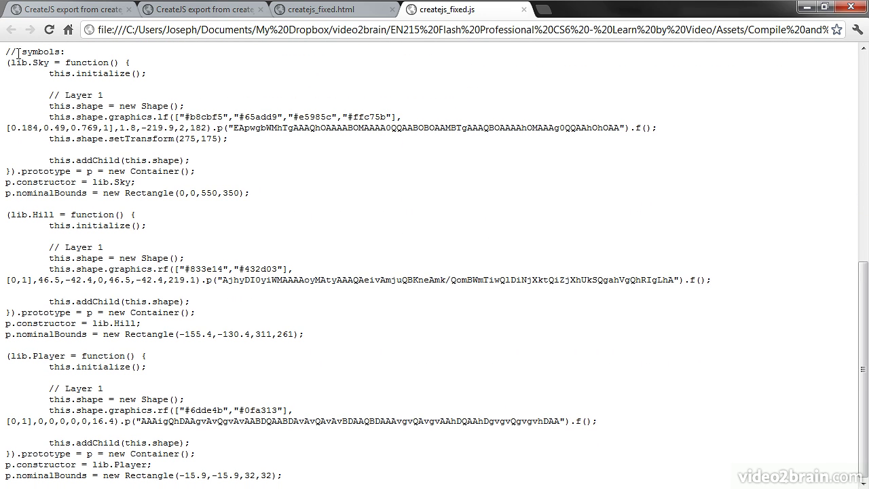
pyautogui.moveTo(5, 52); pyautogui.dragTo(197, 173)
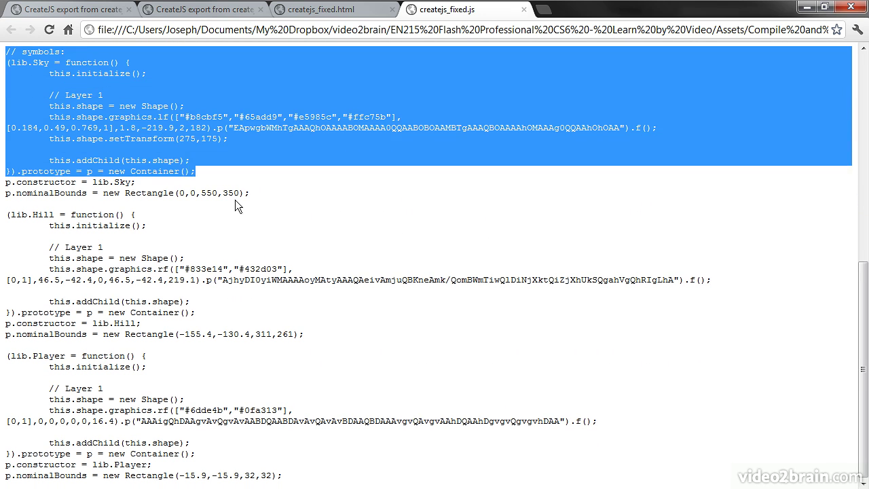
pyautogui.click(231, 201)
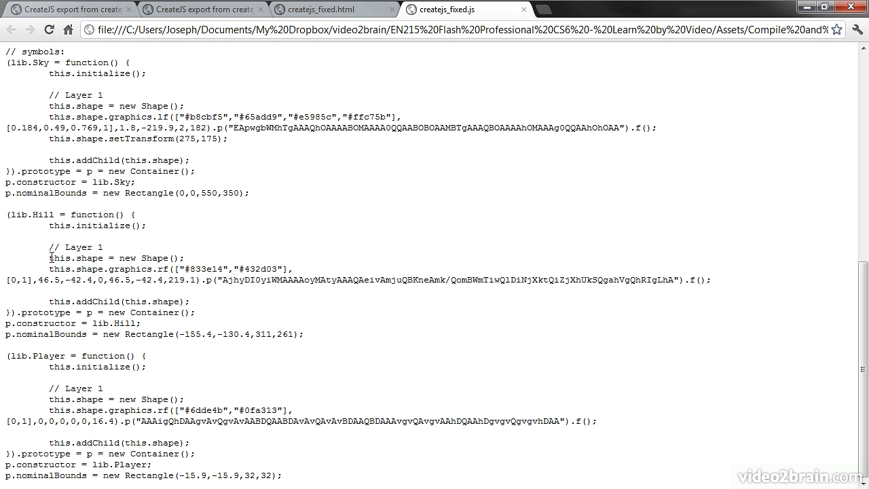
pyautogui.moveTo(49, 258); pyautogui.dragTo(715, 283)
pyautogui.click(431, 82)
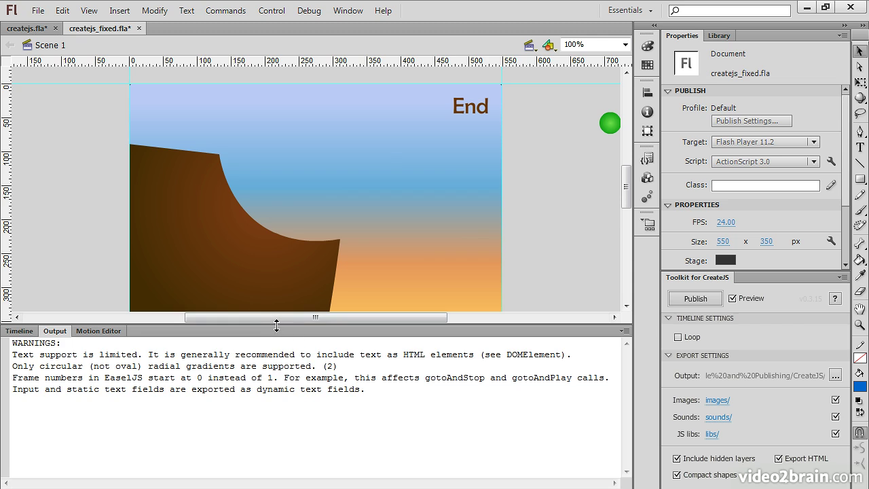
pyautogui.moveTo(276, 326); pyautogui.dragTo(251, 367)
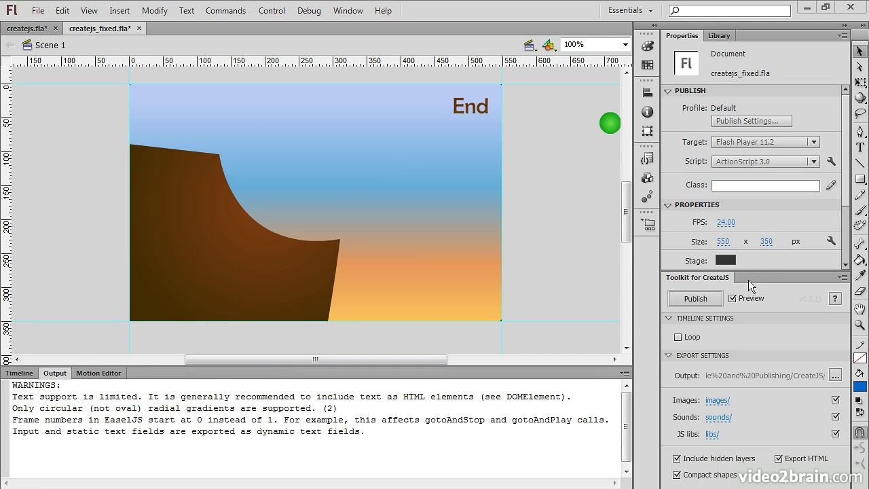